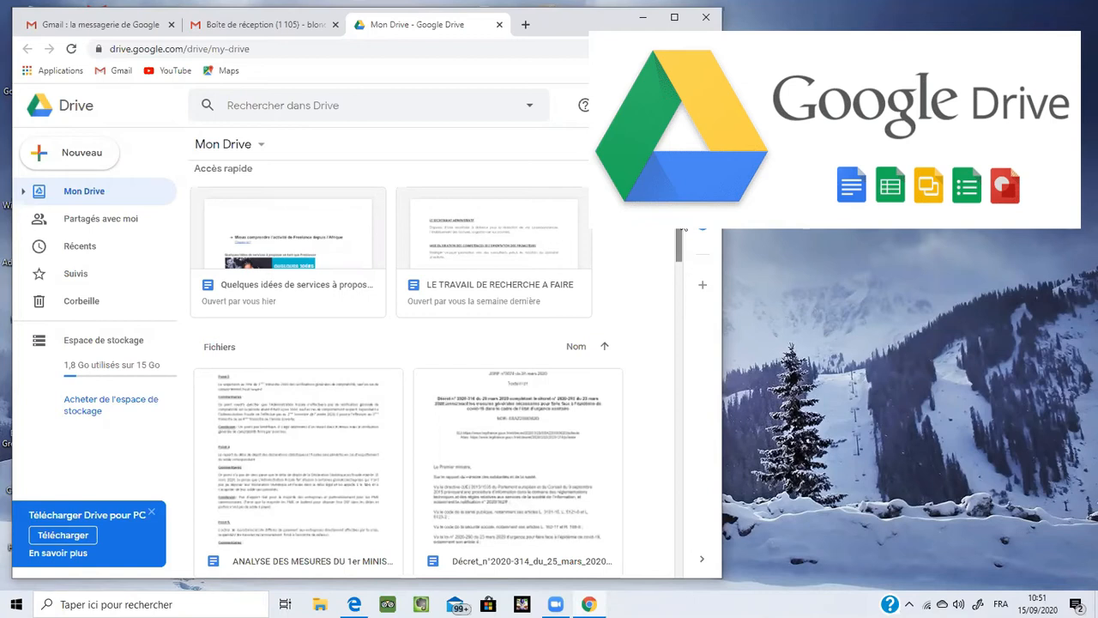
{"action": "key", "text": "XF86AudioLowerVolume"}
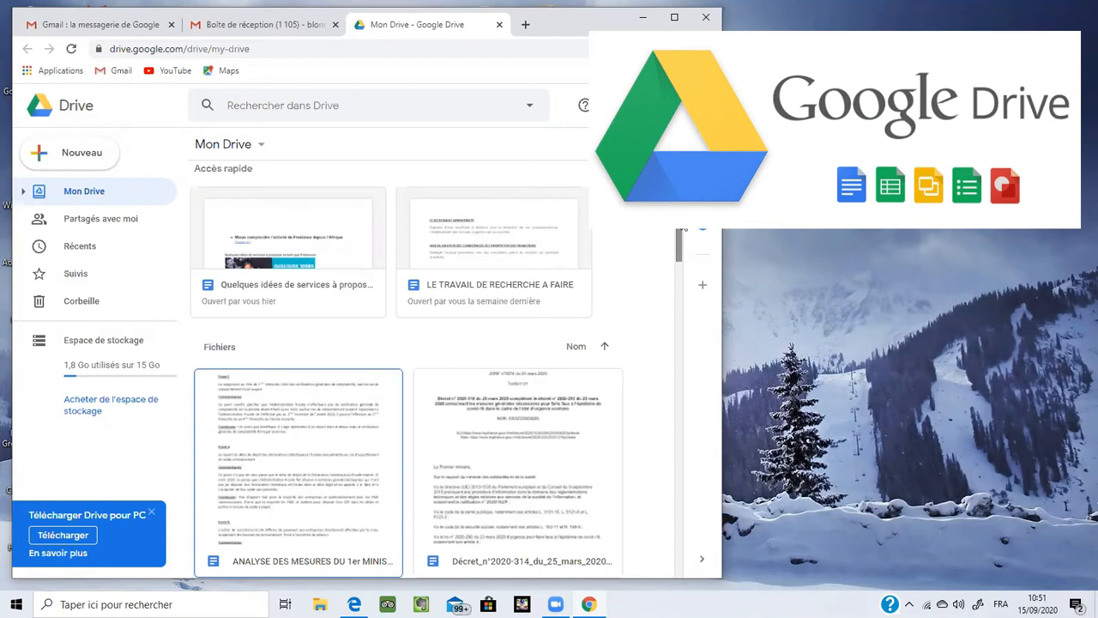
{"action": "key", "text": "XF86AudioLowerVolume"}
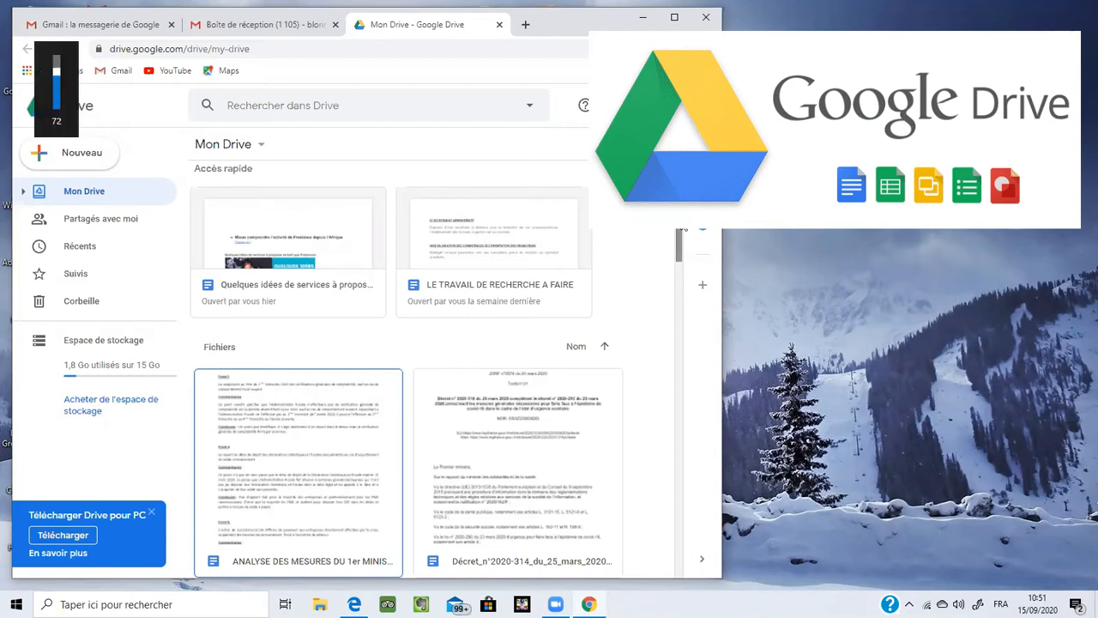
{"action": "key", "text": "XF86AudioLowerVolume"}
{"action": "key", "text": "XF86AudioLowerVolume"}
{"action": "key", "text": "XF86AudioLowerVolume"}
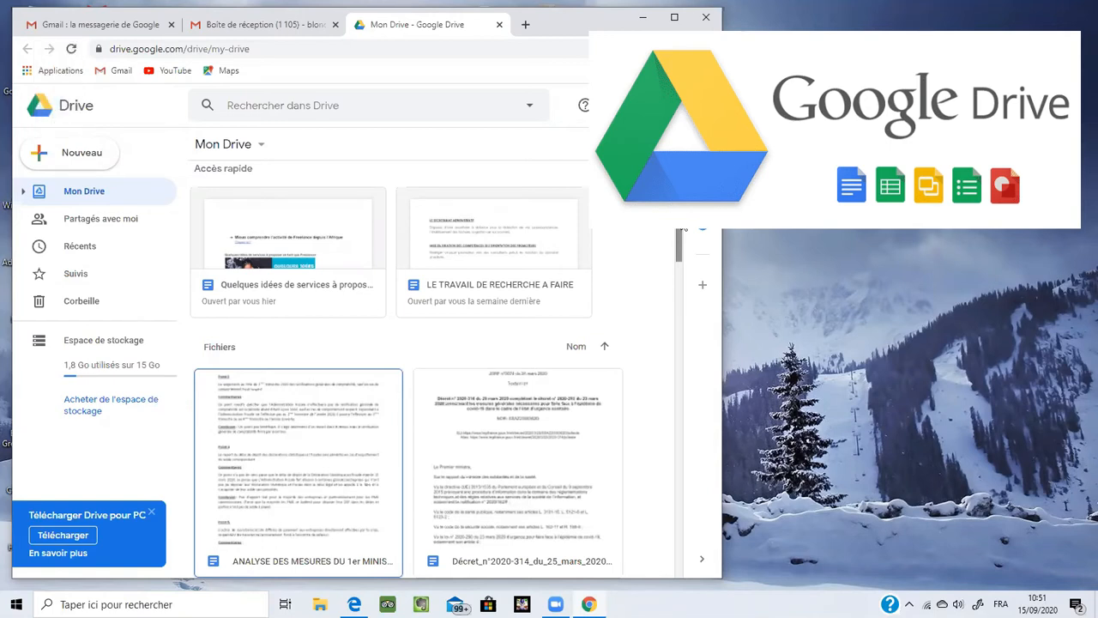
{"action": "key", "text": "XF86AudioRaiseVolume"}
{"action": "key", "text": "XF86AudioRaiseVolume"}
{"action": "key", "text": "XF86AudioRaiseVolume"}
{"action": "key", "text": "XF86AudioRaiseVolume"}
{"action": "key", "text": "XF86AudioRaiseVolume"}
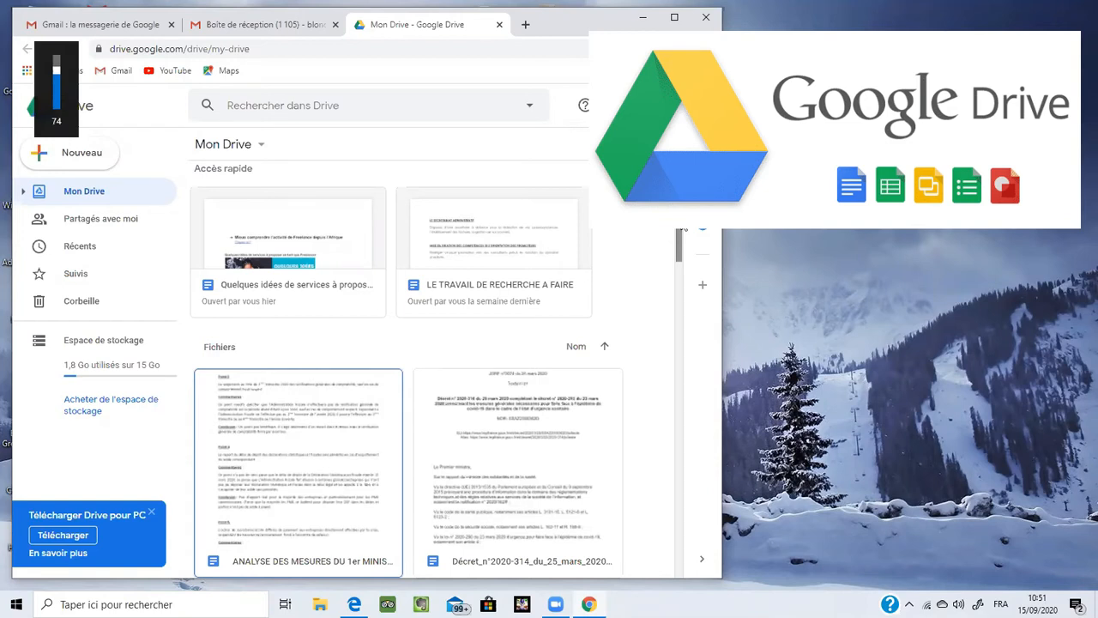
{"action": "key", "text": "XF86AudioRaiseVolume"}
{"action": "key", "text": "XF86AudioRaiseVolume"}
{"action": "key", "text": "XF86AudioRaiseVolume"}
{"action": "key", "text": "XF86AudioRaiseVolume"}
{"action": "key", "text": "XF86AudioRaiseVolume"}
{"action": "key", "text": "XF86AudioRaiseVolume"}
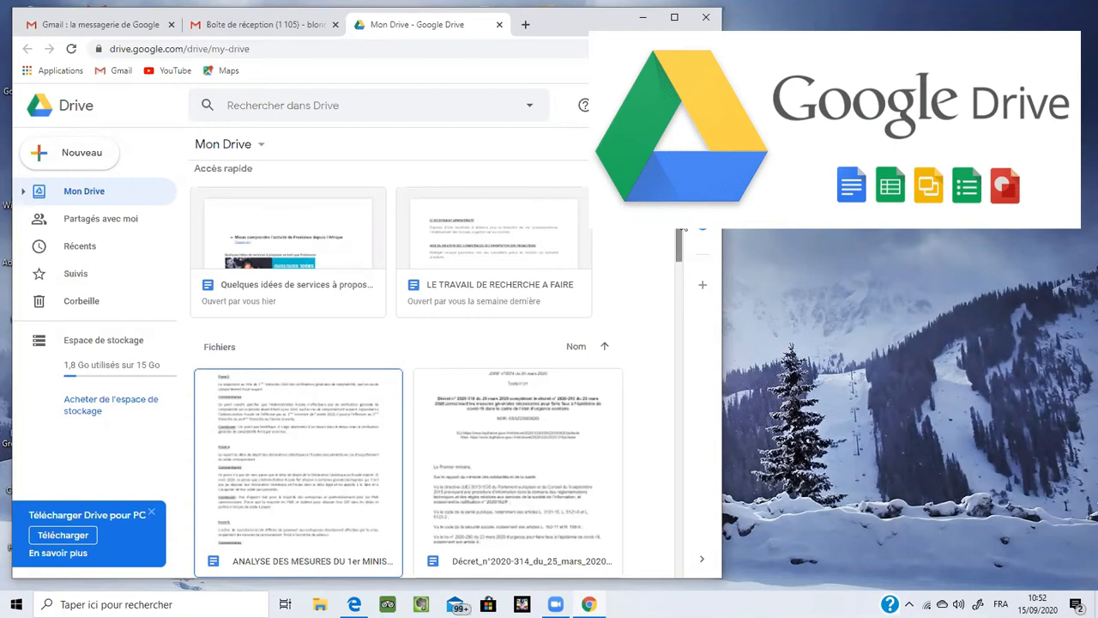
{"action": "key", "text": "XF86AudioLowerVolume"}
{"action": "key", "text": "XF86AudioLowerVolume"}
{"action": "key", "text": "XF86AudioLowerVolume"}
{"action": "key", "text": "XF86AudioLowerVolume"}
{"action": "key", "text": "XF86AudioLowerVolume"}
{"action": "key", "text": "XF86AudioLowerVolume"}
{"action": "key", "text": "XF86AudioLowerVolume"}
{"action": "key", "text": "XF86AudioLowerVolume"}
Look through the files shared with the account, down to the oldest items
{"action": "left_click", "coordinate": [121, 221]}
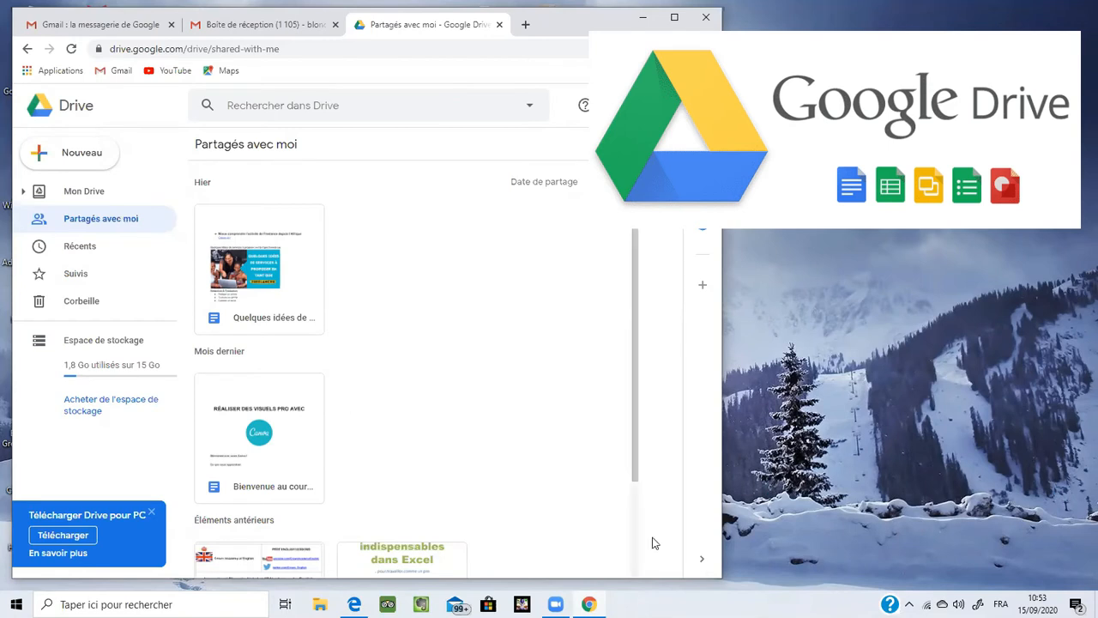
{"action": "scroll", "coordinate": [637, 569], "scroll_direction": "down", "scroll_amount": 2}
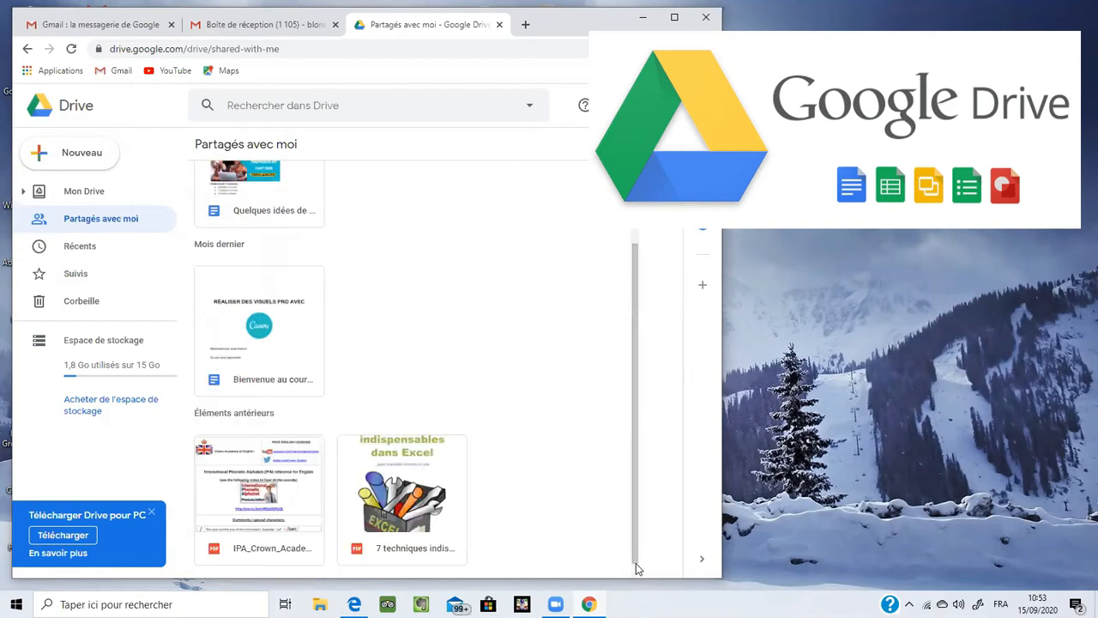
{"action": "scroll", "coordinate": [637, 569], "scroll_direction": "down", "scroll_amount": 1}
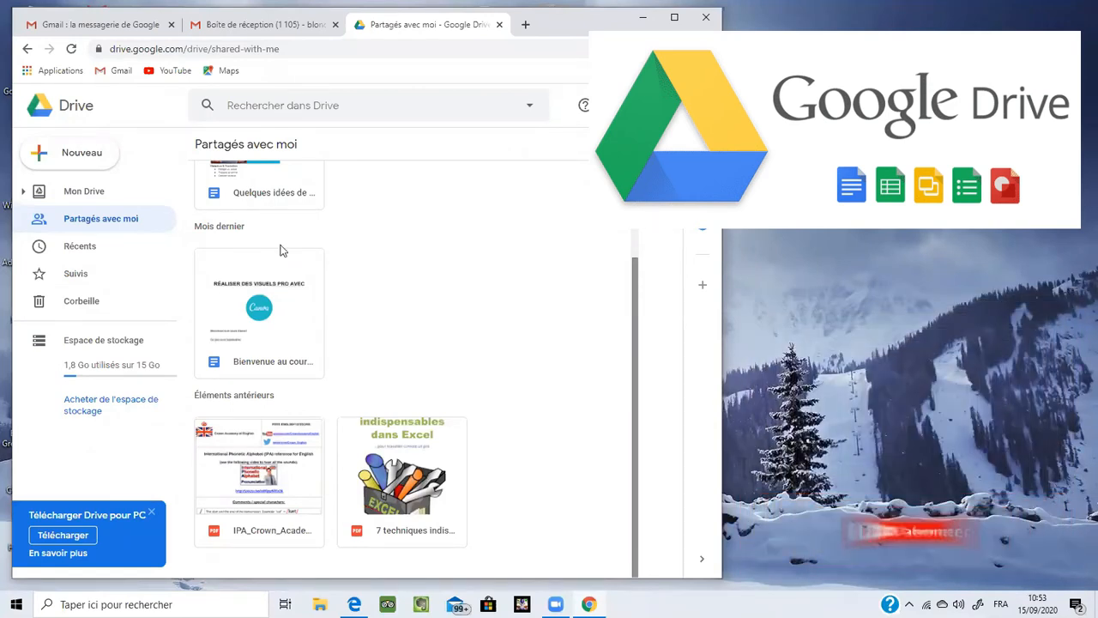
Import the file LE TRAVAIL DE RECHERCHE A FAIRE.docx from the computer
{"action": "left_click", "coordinate": [82, 154]}
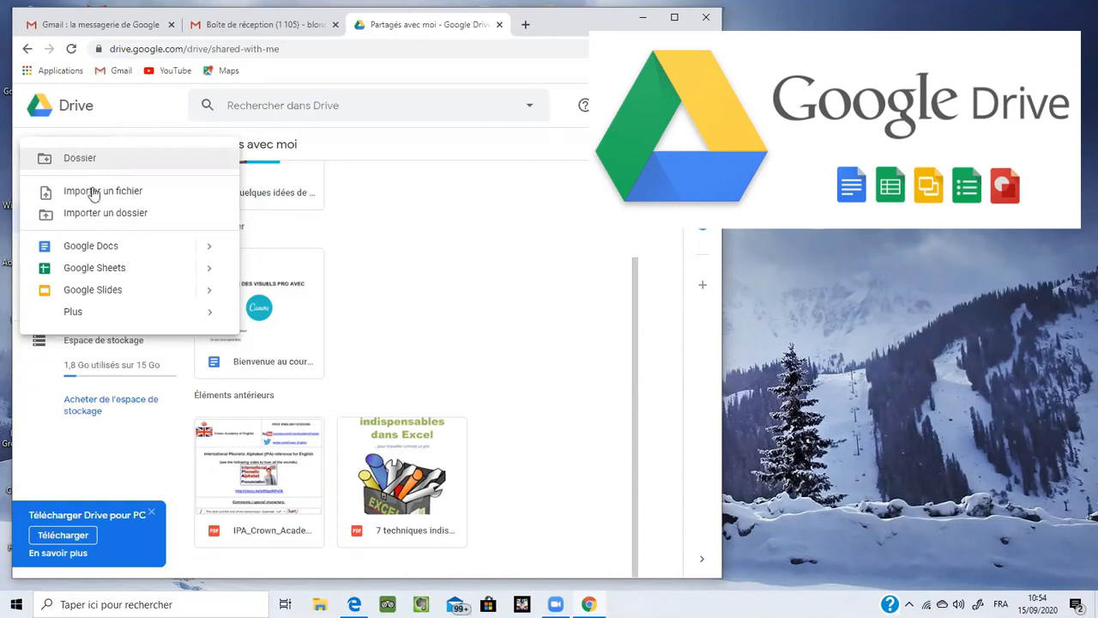
{"action": "left_click", "coordinate": [95, 192]}
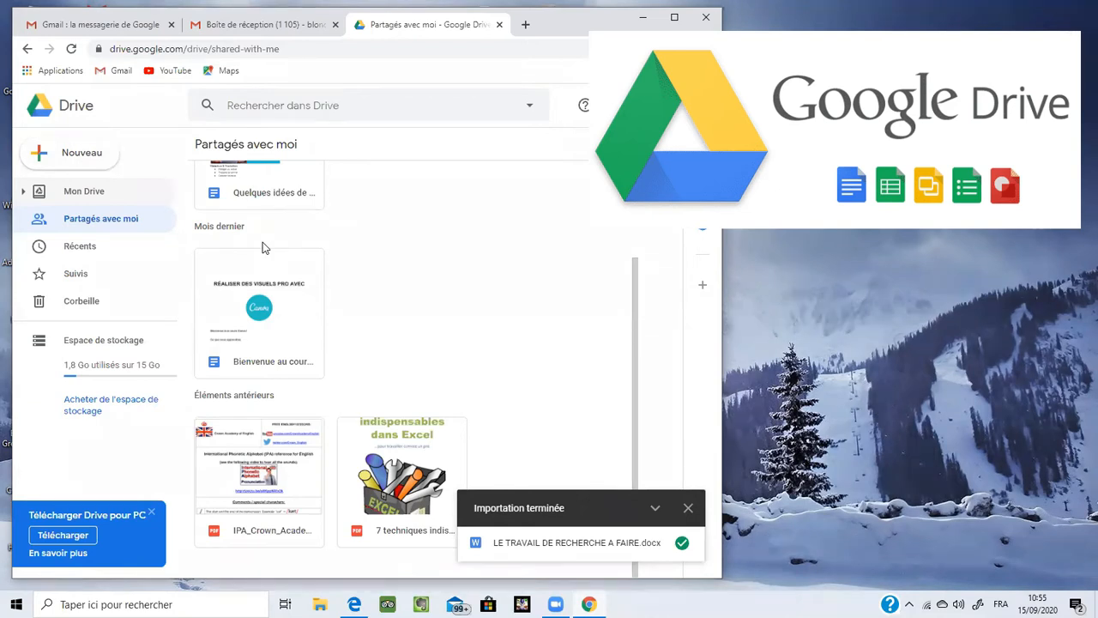
Go to Mon Drive, dismiss the import notice and locate TEST FIMEX.xlsx among the files
{"action": "left_click", "coordinate": [96, 194]}
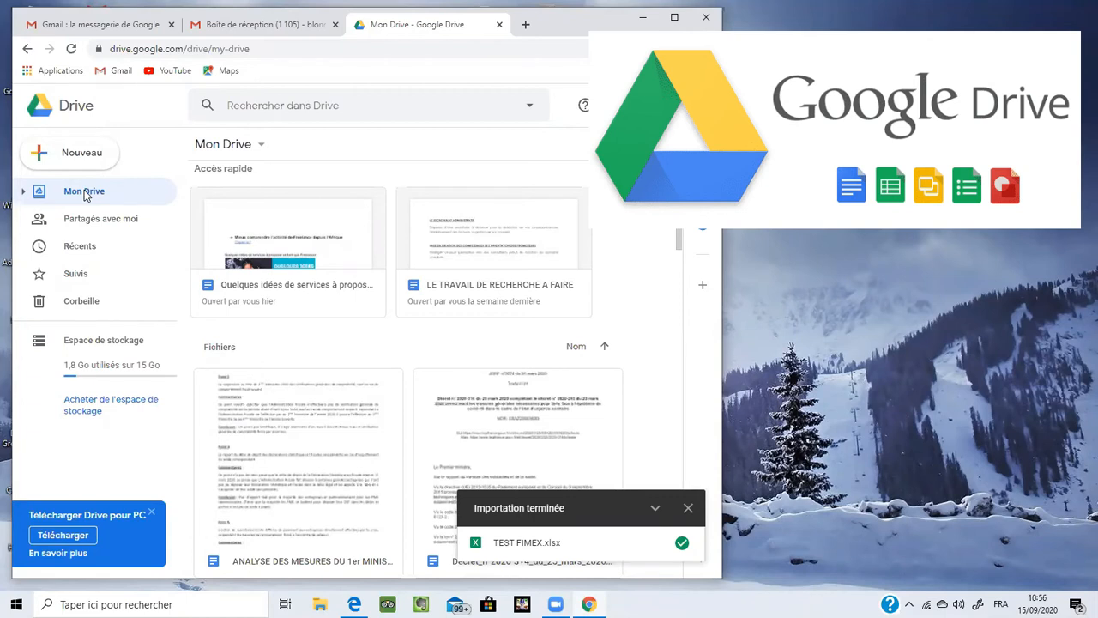
{"action": "left_click", "coordinate": [688, 509]}
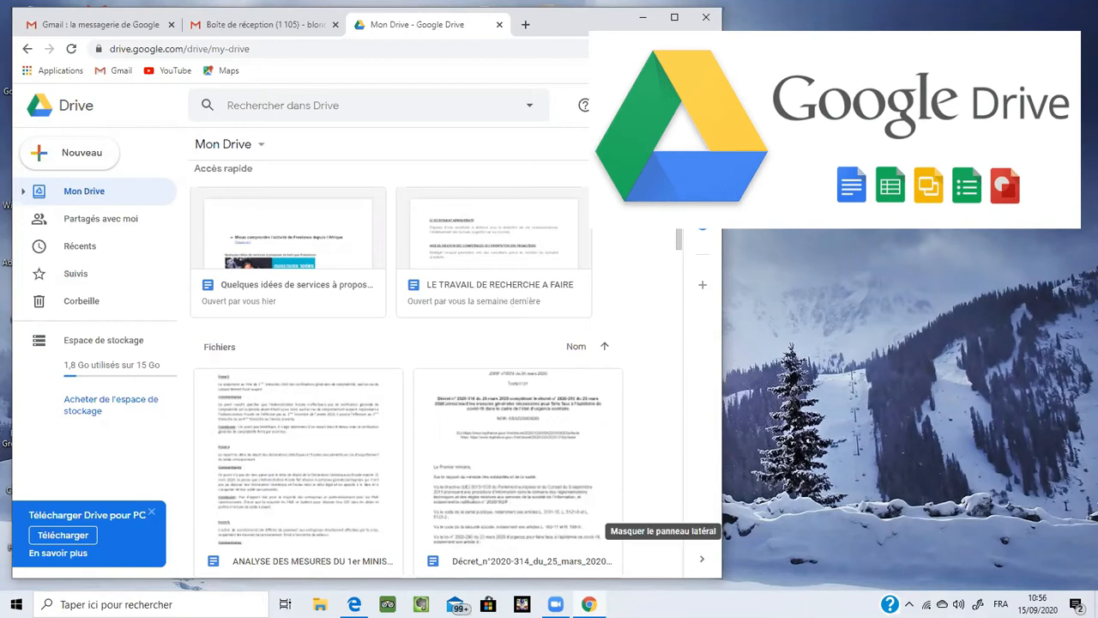
{"action": "left_click_drag", "start_coordinate": [678, 196], "coordinate": [683, 534]}
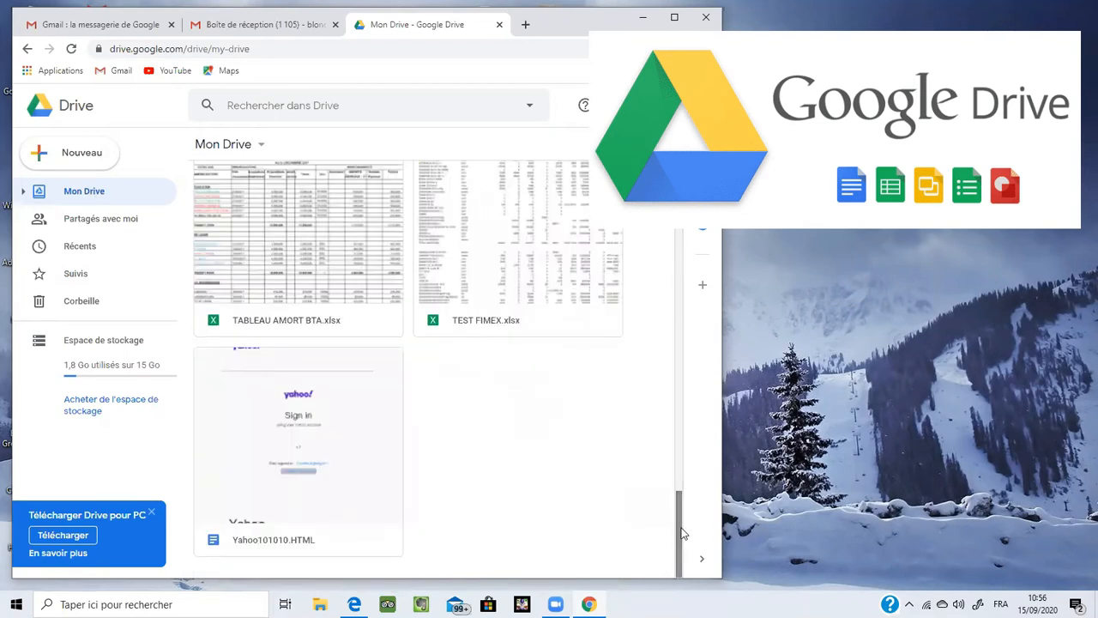
{"action": "left_click", "coordinate": [558, 289]}
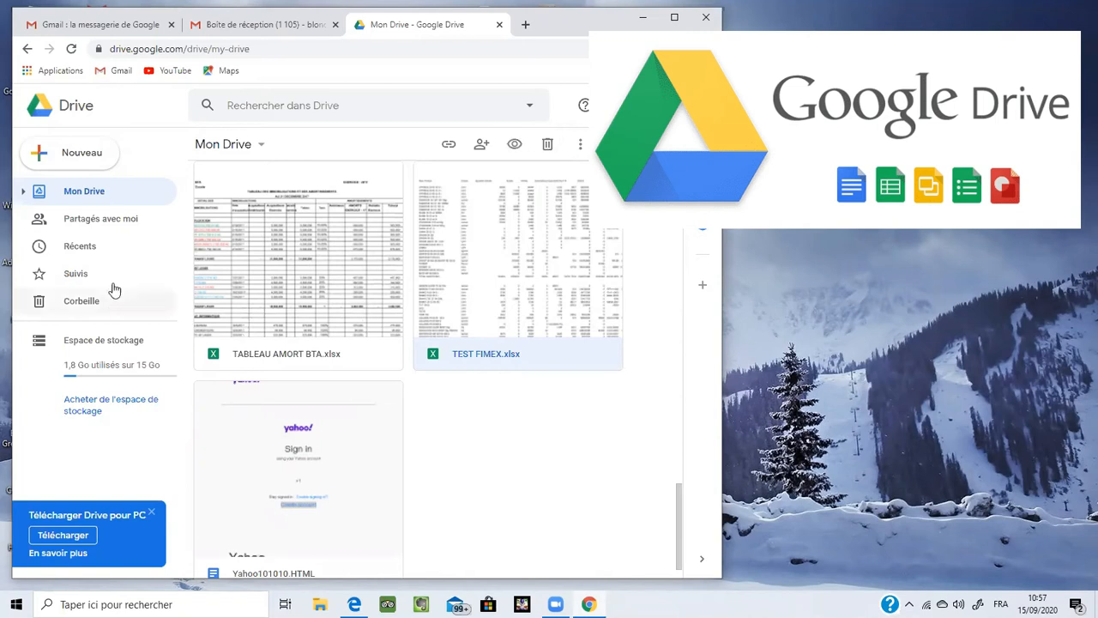
{"action": "left_click", "coordinate": [99, 191]}
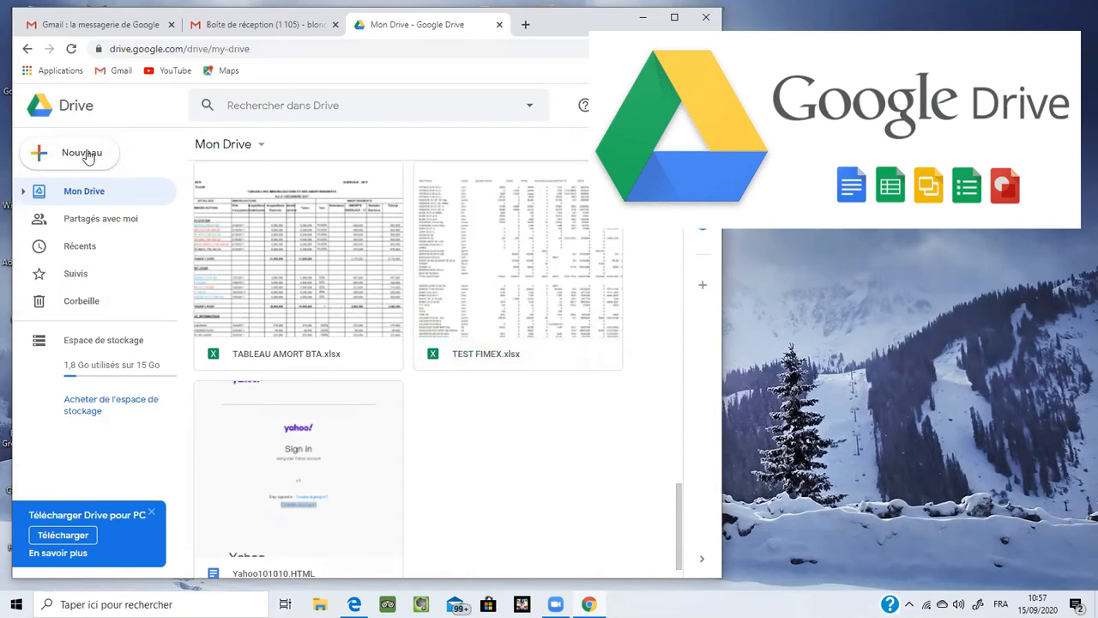
Create a new blank Google Docs document in Mon Drive
{"action": "left_click", "coordinate": [88, 158]}
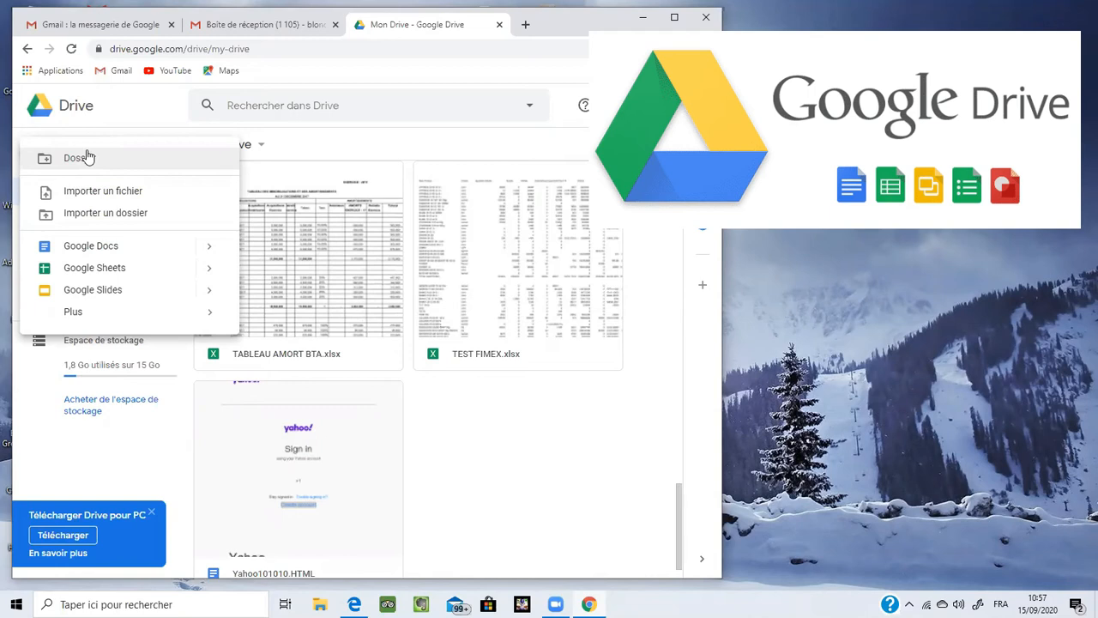
{"action": "left_click", "coordinate": [112, 247]}
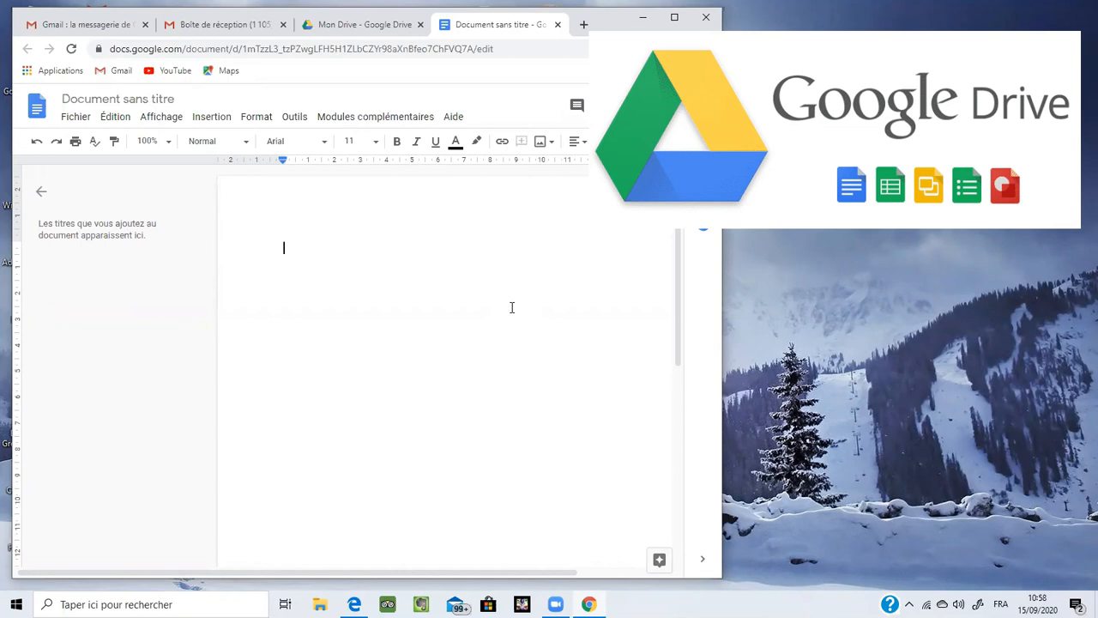
{"action": "left_click", "coordinate": [463, 287]}
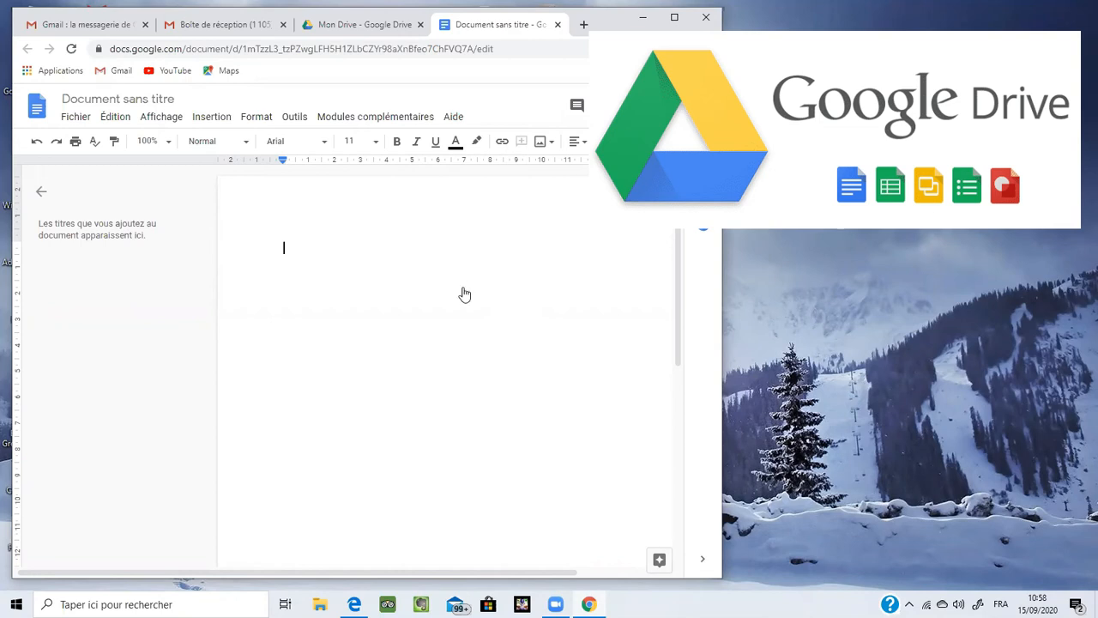
Rename the untitled document as formation and dismiss the tip about the document's status
{"action": "left_click", "coordinate": [160, 101]}
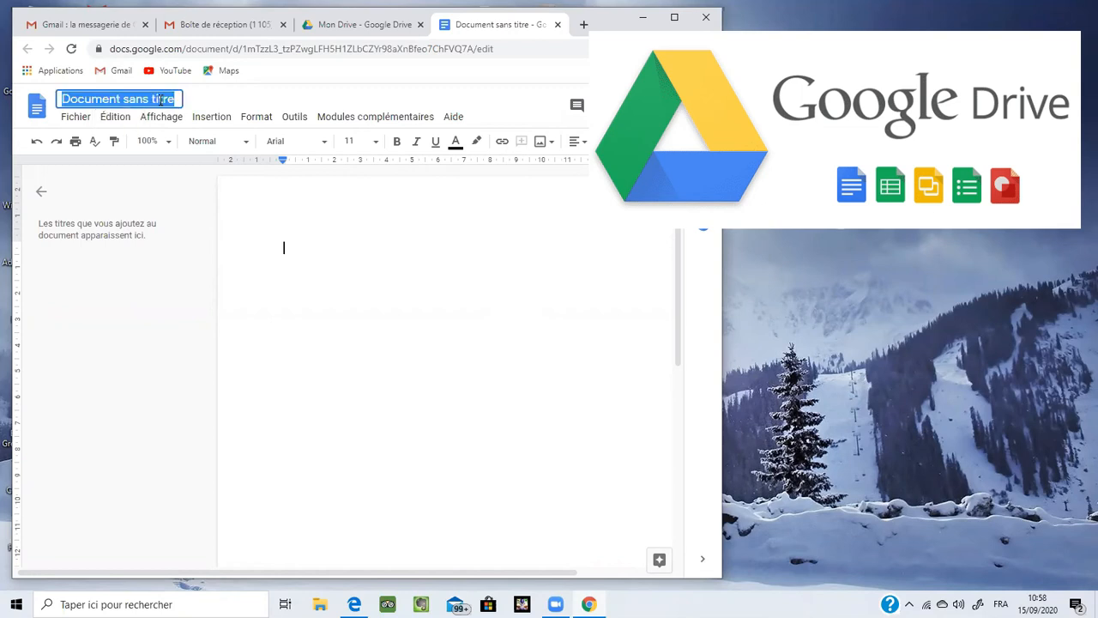
{"action": "type", "text": "formation"}
{"action": "key", "text": "Return"}
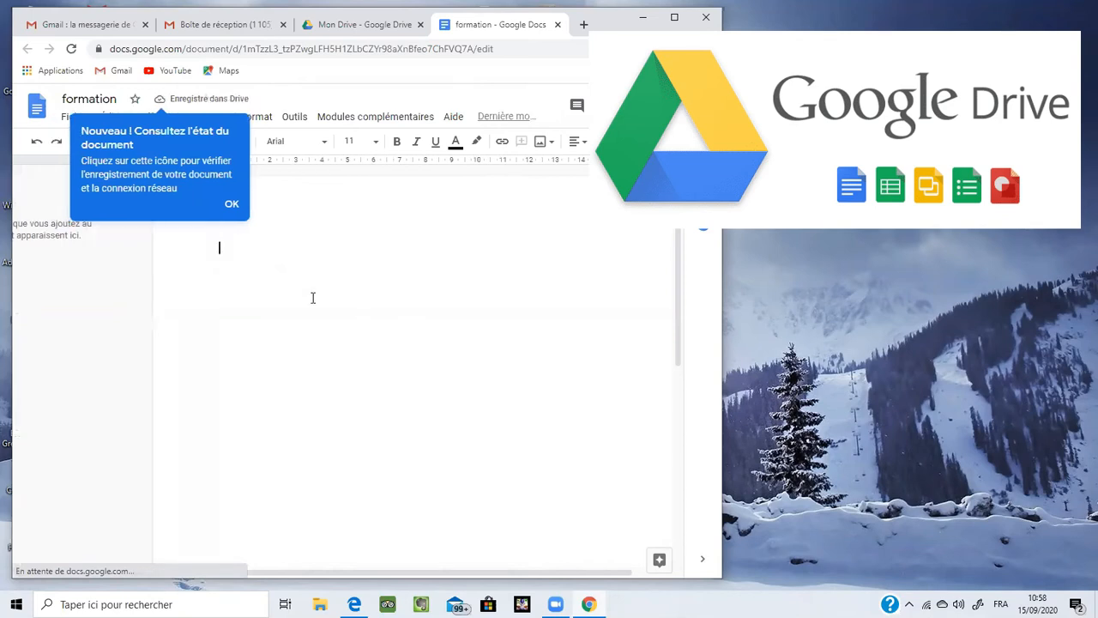
{"action": "left_click", "coordinate": [247, 208]}
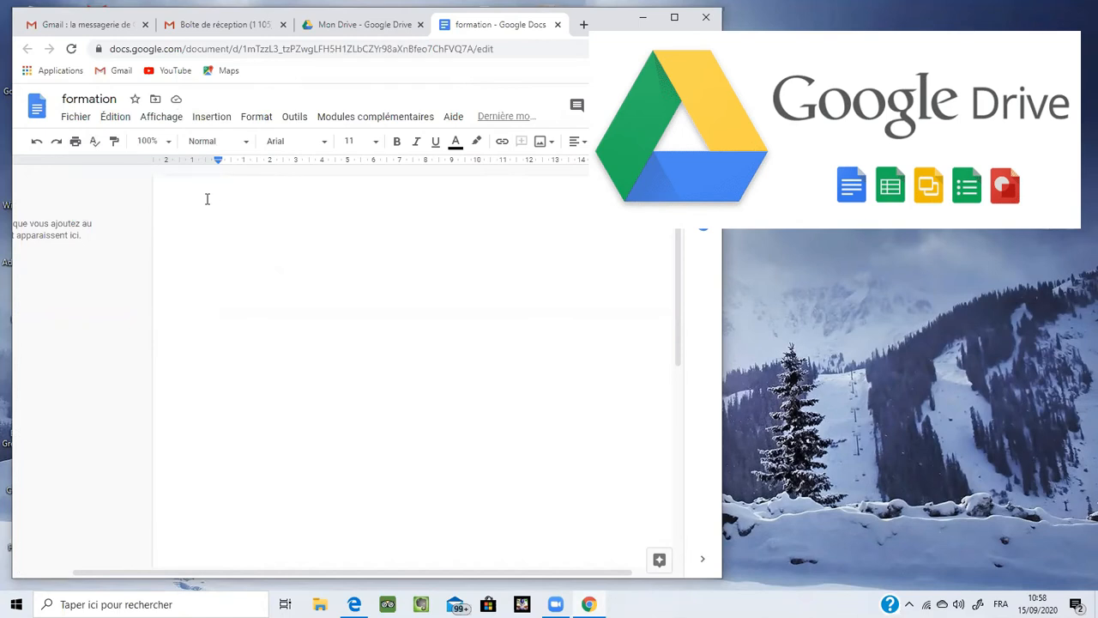
Write the line FORMATION DRIVE at the start of the document
{"action": "type", "text": "FORMATION "}
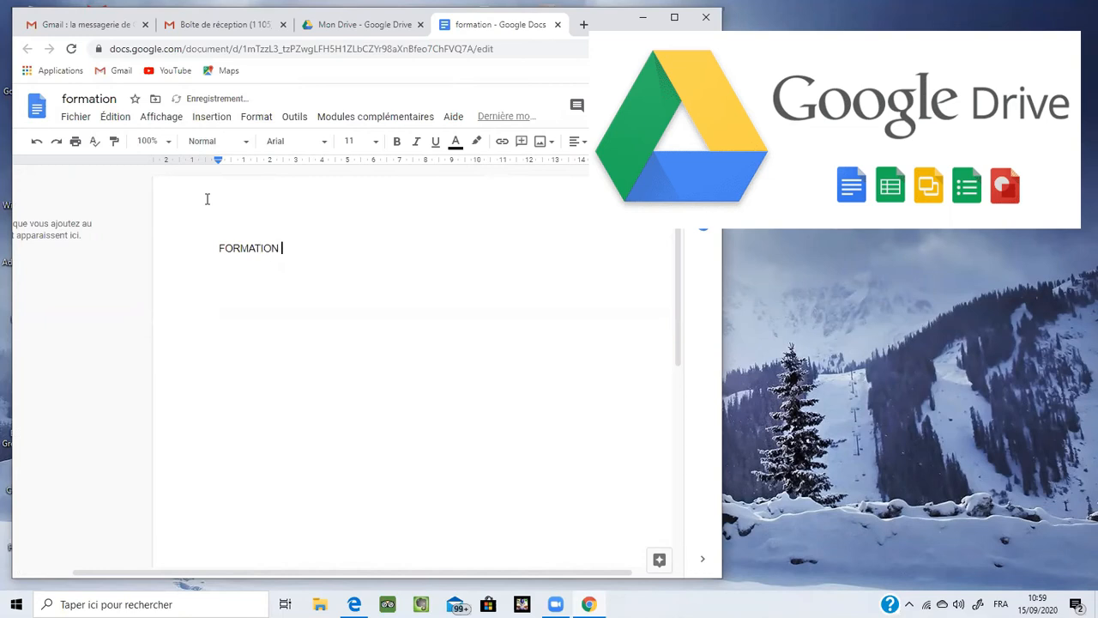
{"action": "type", "text": "SUR"}
{"action": "key", "text": "BackSpace"}
{"action": "key", "text": "BackSpace"}
{"action": "key", "text": "BackSpace"}
{"action": "key", "text": "BackSpace"}
{"action": "type", "text": "DRIVE"}
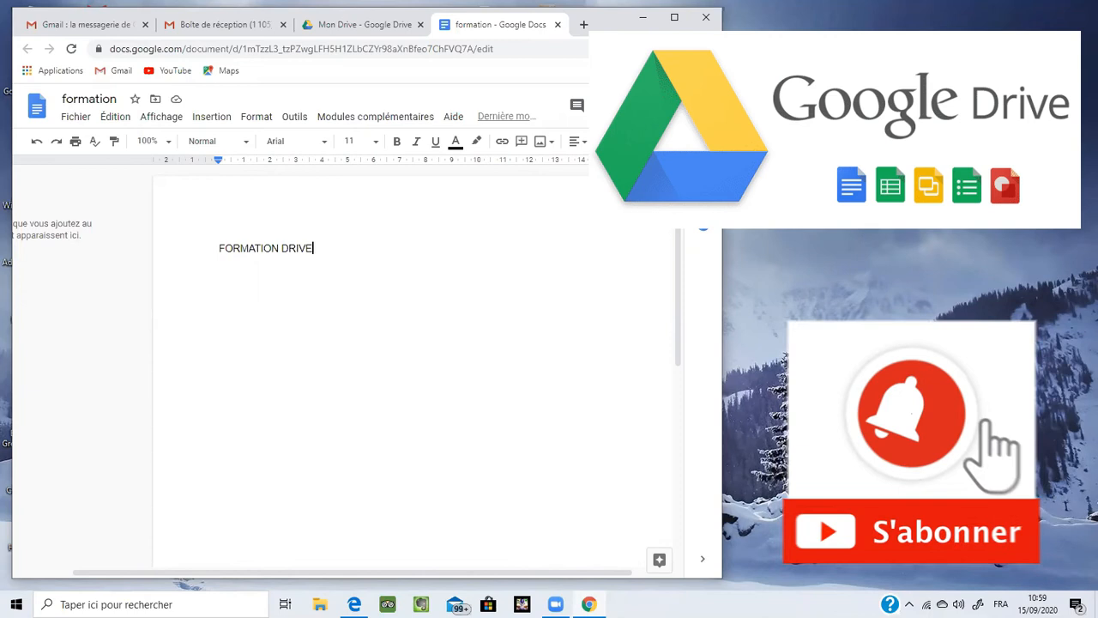
Start sharing the formation document, dismiss the link-sharing tip and add a suggested contact's e-mail as recipient
{"action": "left_click", "coordinate": [635, 105]}
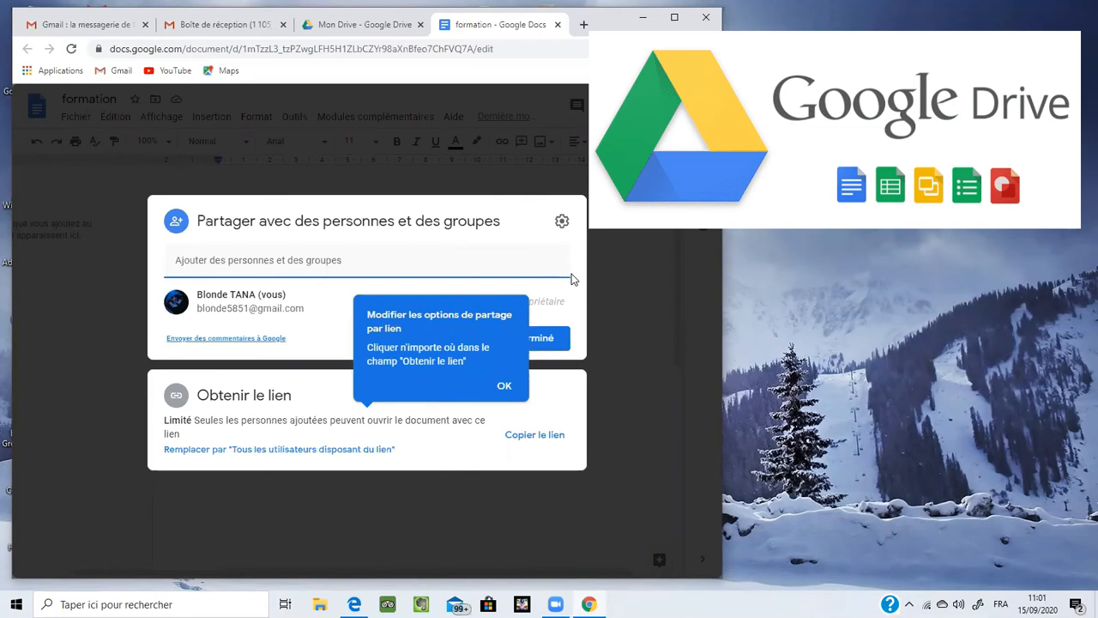
{"action": "left_click", "coordinate": [505, 386]}
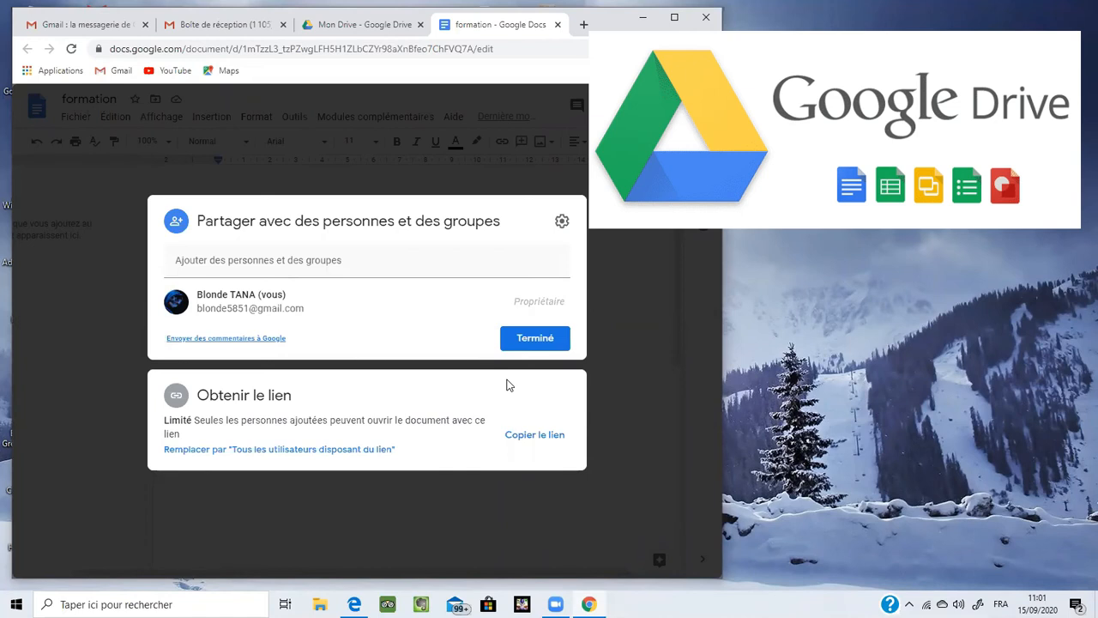
{"action": "left_click", "coordinate": [207, 259]}
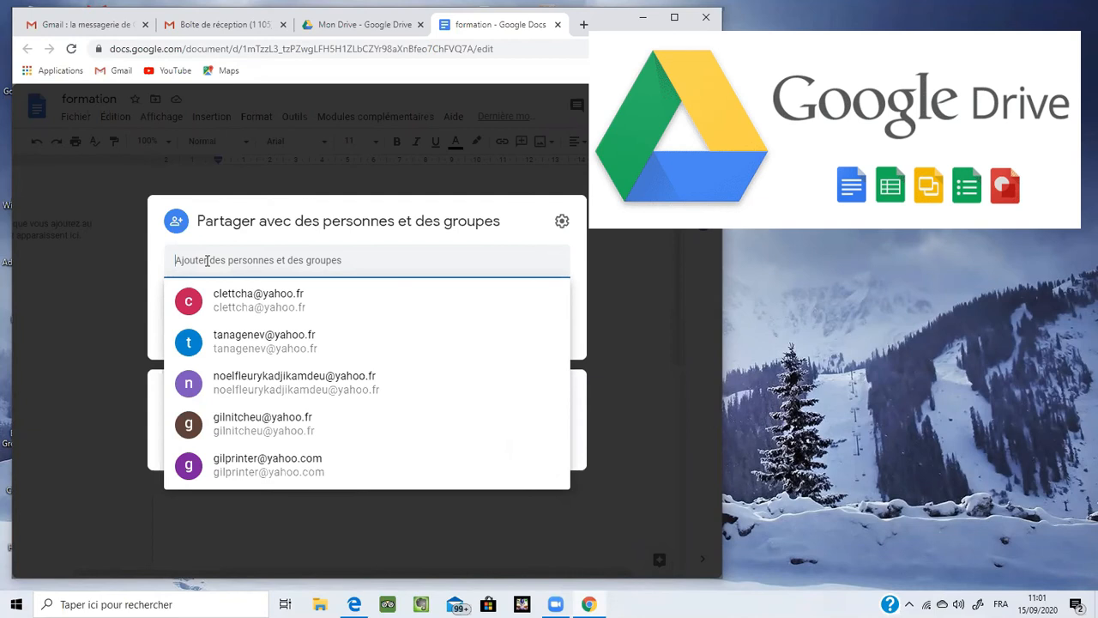
{"action": "left_click", "coordinate": [286, 343]}
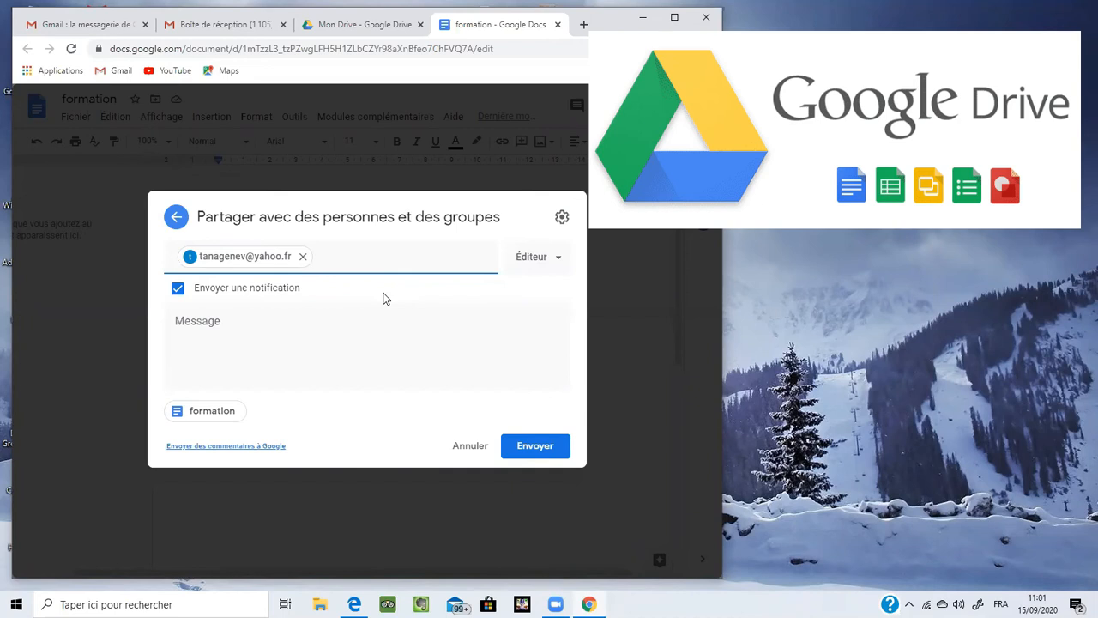
{"action": "type", "text": "S"}
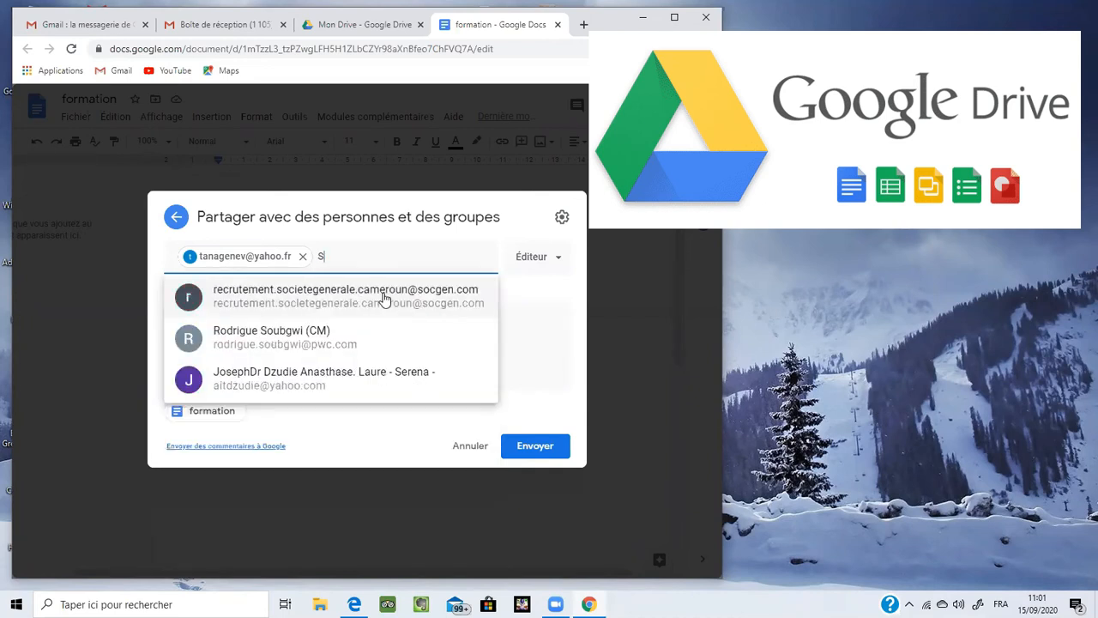
{"action": "mouse_move", "coordinate": [384, 298]}
{"action": "type", "text": "L"}
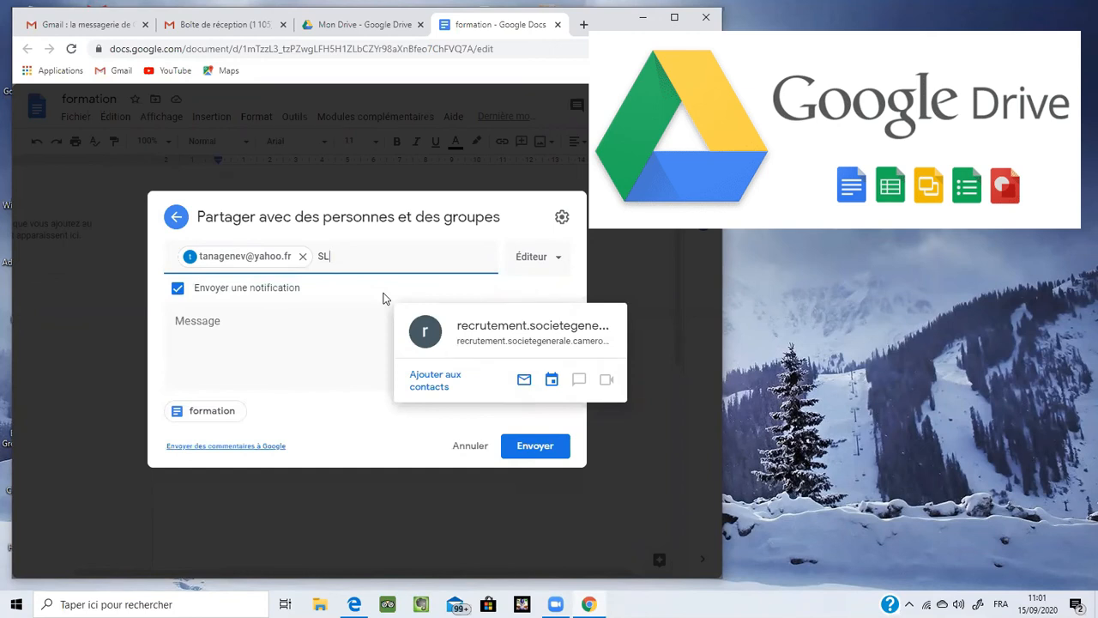
{"action": "key", "text": "BackSpace"}
{"action": "key", "text": "BackSpace"}
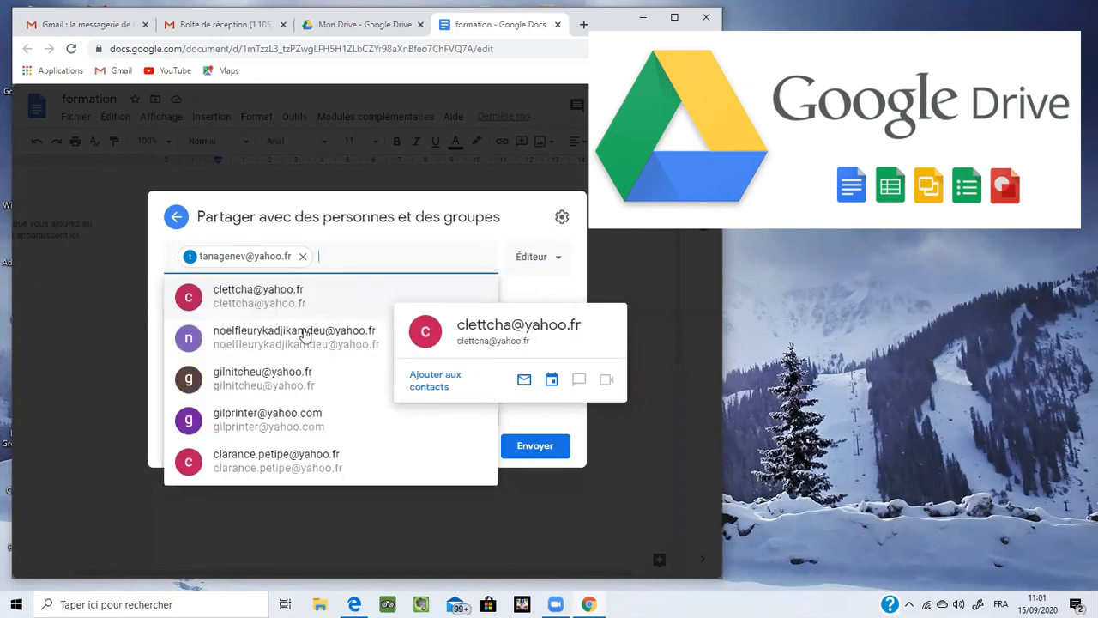
{"action": "left_click", "coordinate": [523, 197]}
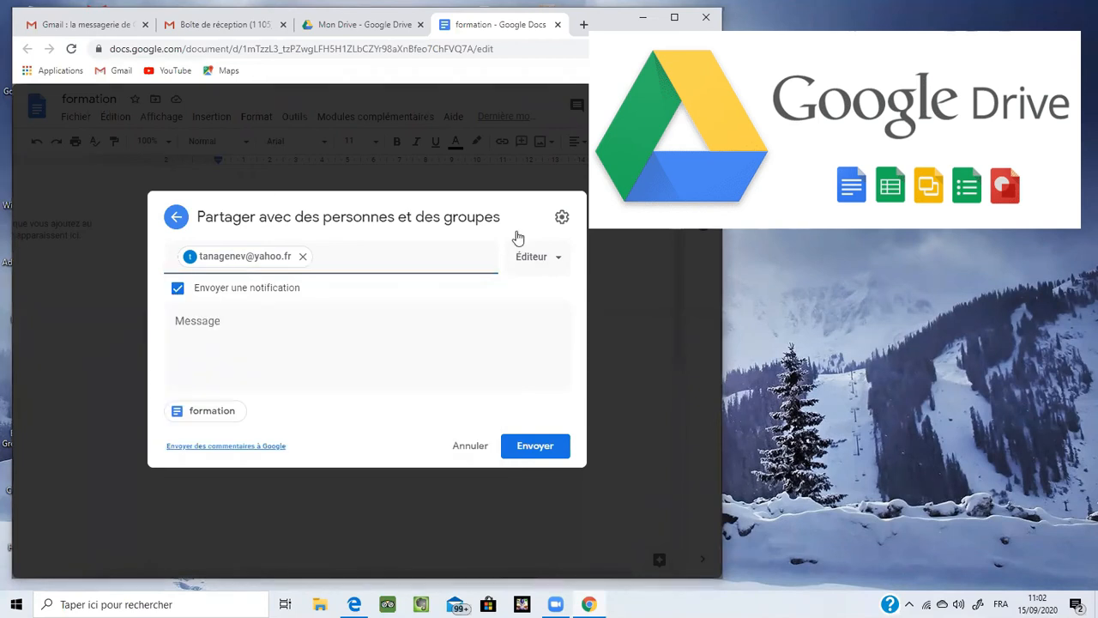
Review the access roles available for the recipient, then leave the sharing settings without sending the invitation
{"action": "left_click", "coordinate": [560, 261]}
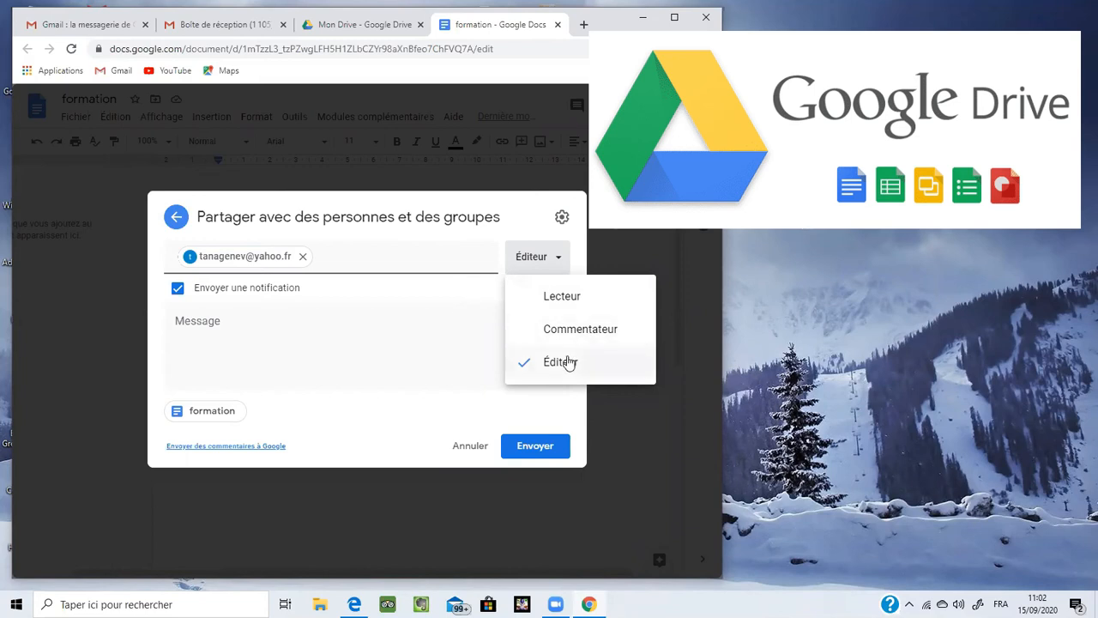
{"action": "left_click", "coordinate": [445, 297]}
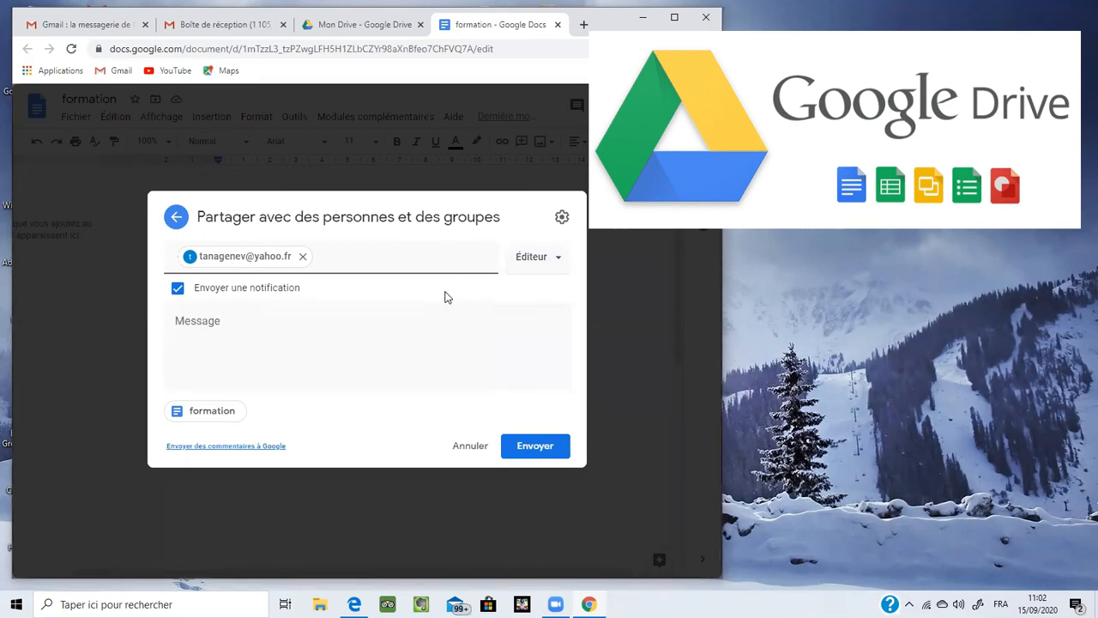
{"action": "left_click", "coordinate": [560, 259]}
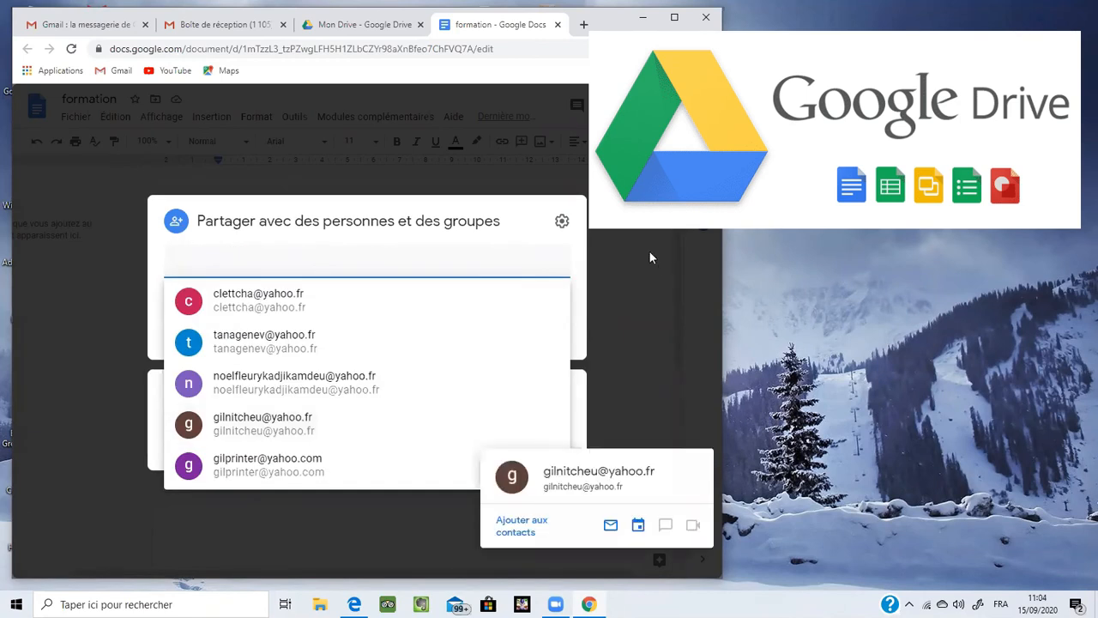
{"action": "left_click", "coordinate": [649, 253]}
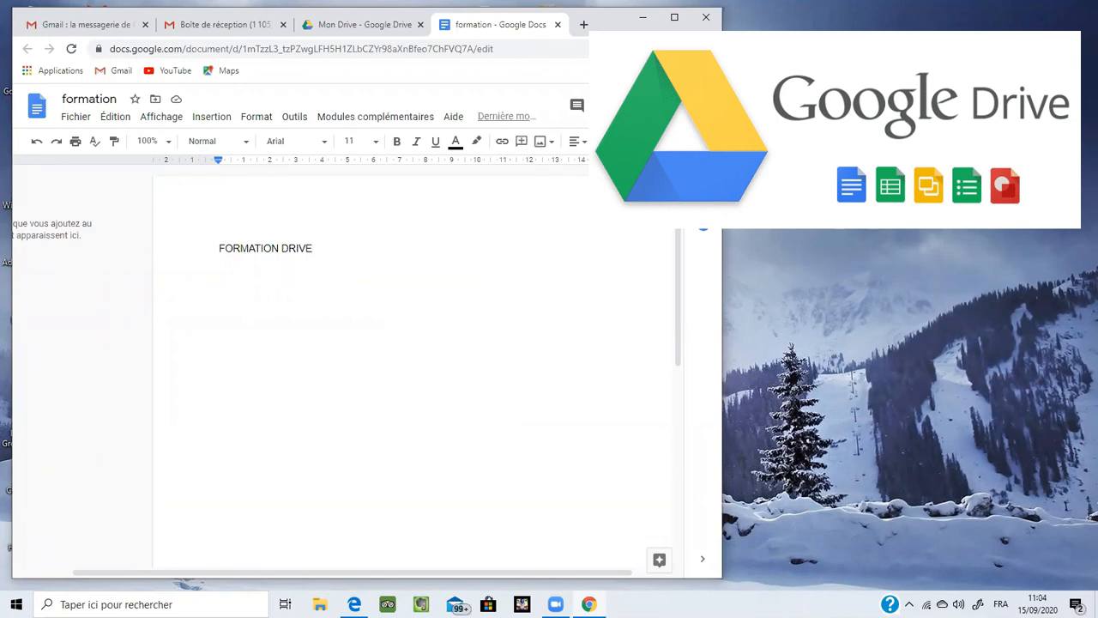
Reopen the formation document's sharing settings, dismiss the sharing-restrictions tip and change link access to "Tous les utilisateurs disposant du lien"
{"action": "left_click", "coordinate": [636, 105]}
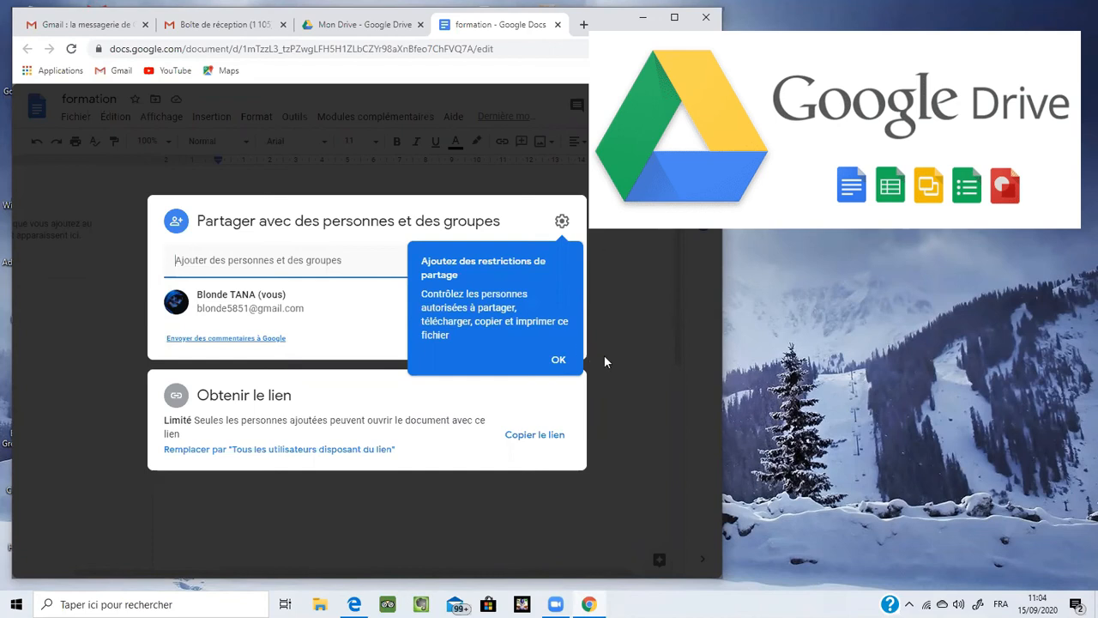
{"action": "left_click", "coordinate": [560, 359]}
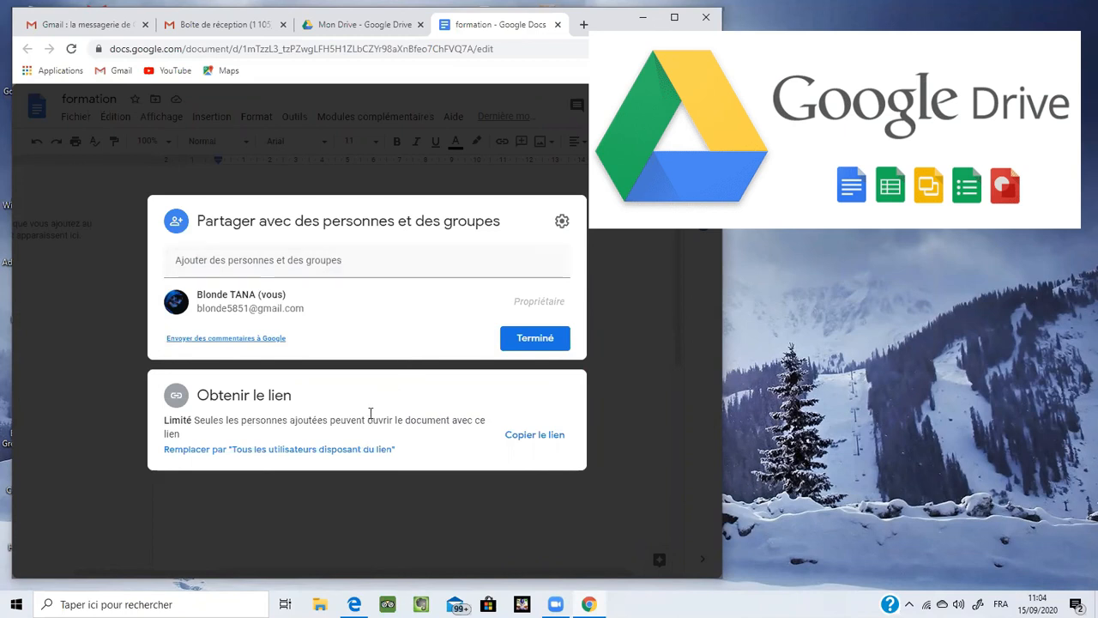
{"action": "left_click", "coordinate": [271, 452]}
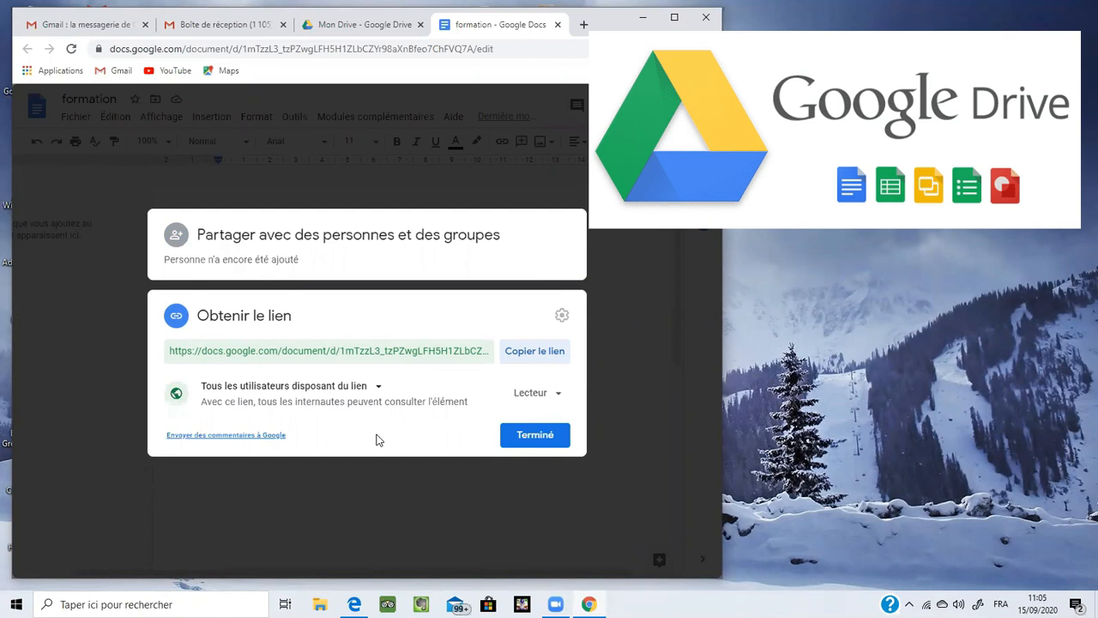
Review the roles available to people with the link, keep Lecteur selected and copy the document's sharing link
{"action": "left_click", "coordinate": [560, 395]}
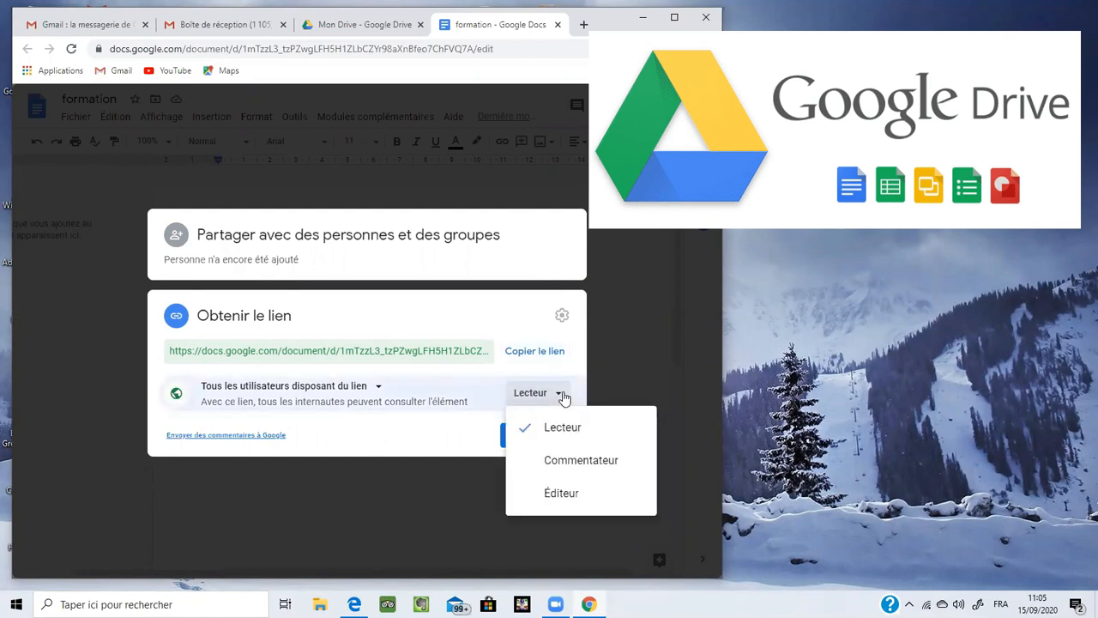
{"action": "left_click", "coordinate": [438, 444]}
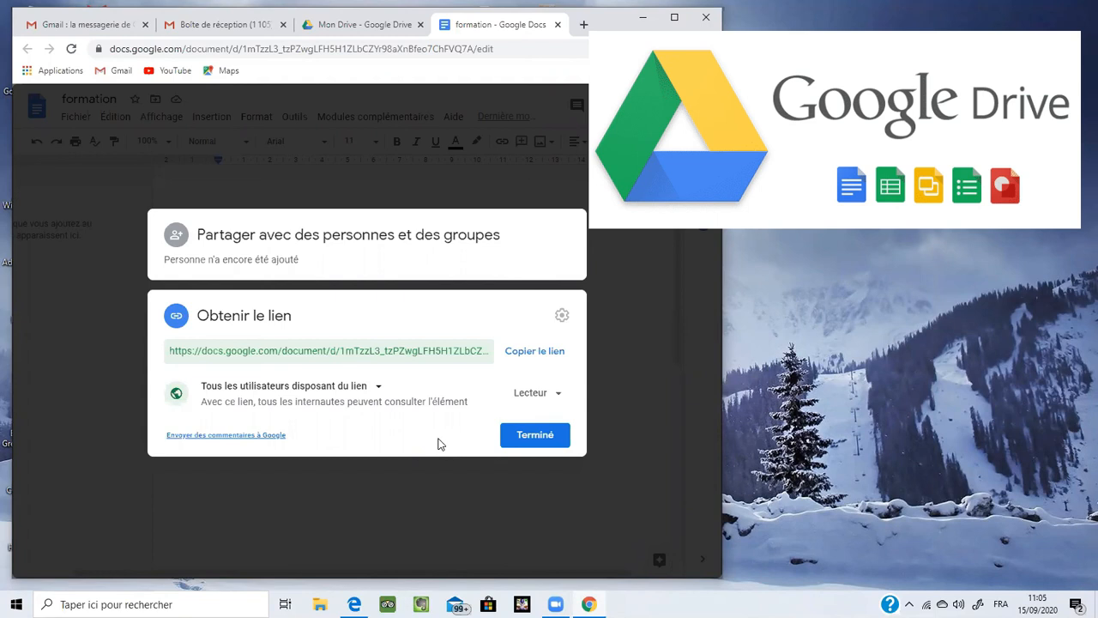
{"action": "left_click", "coordinate": [557, 397]}
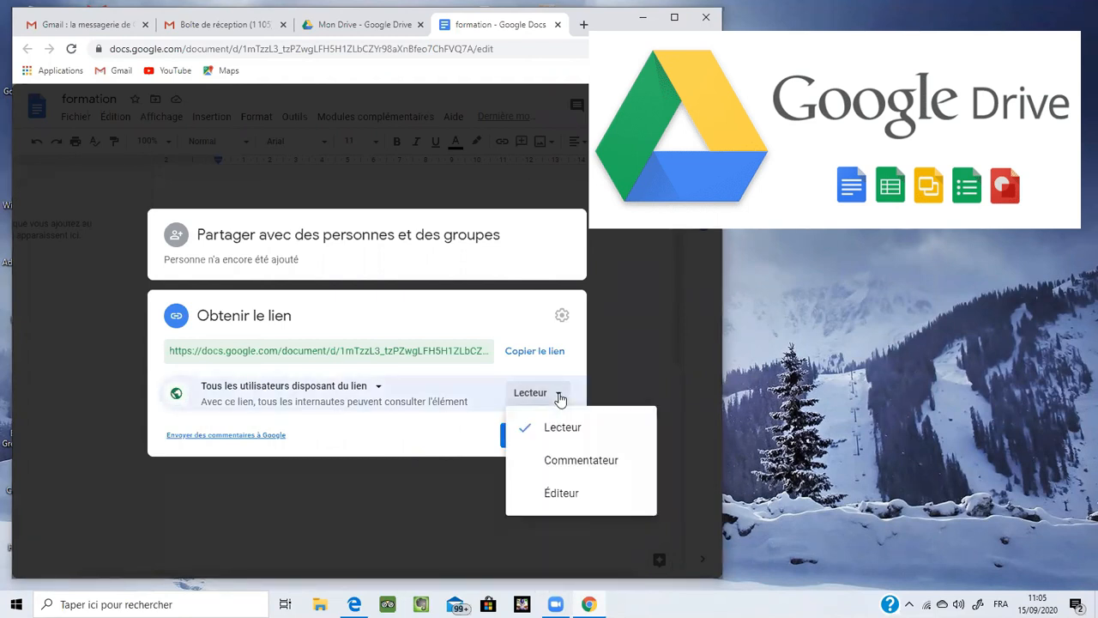
{"action": "left_click", "coordinate": [416, 435]}
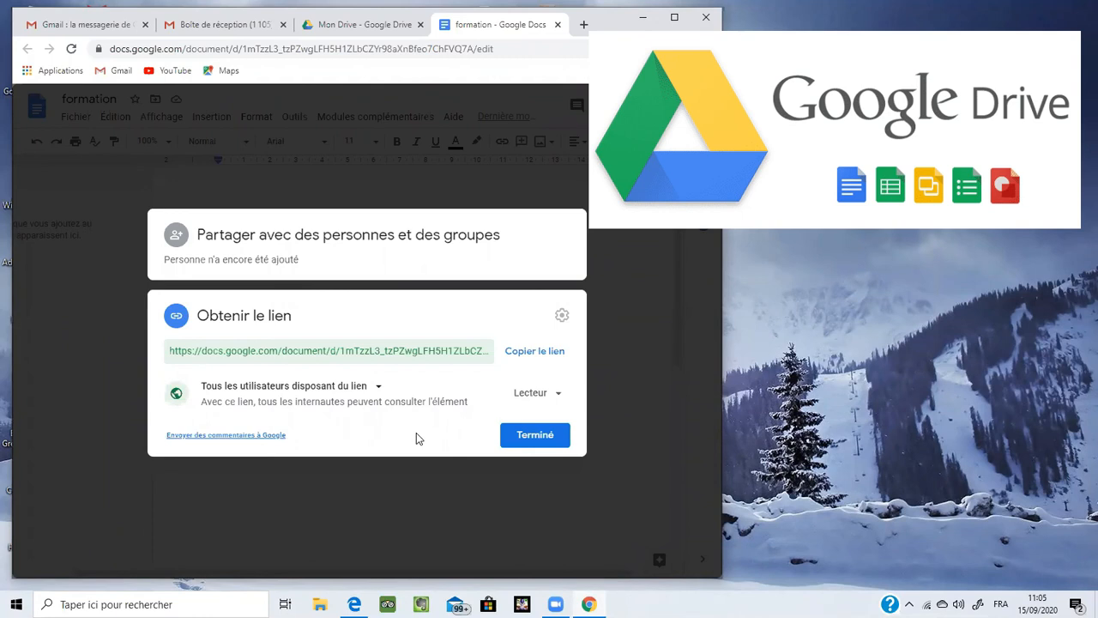
{"action": "left_click", "coordinate": [536, 352]}
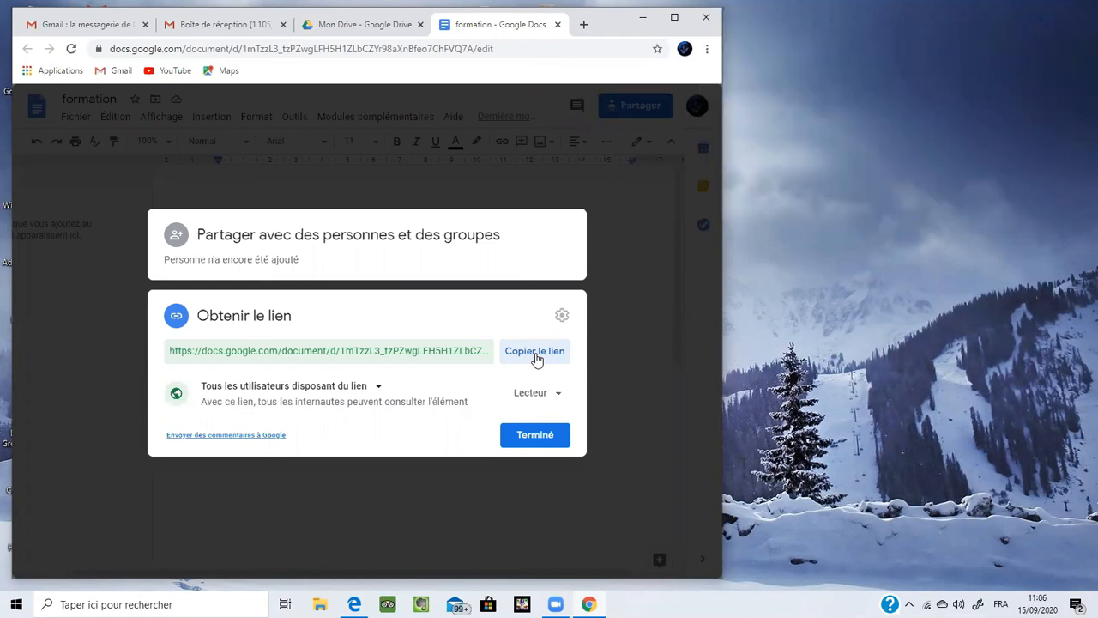
{"action": "left_click", "coordinate": [537, 360]}
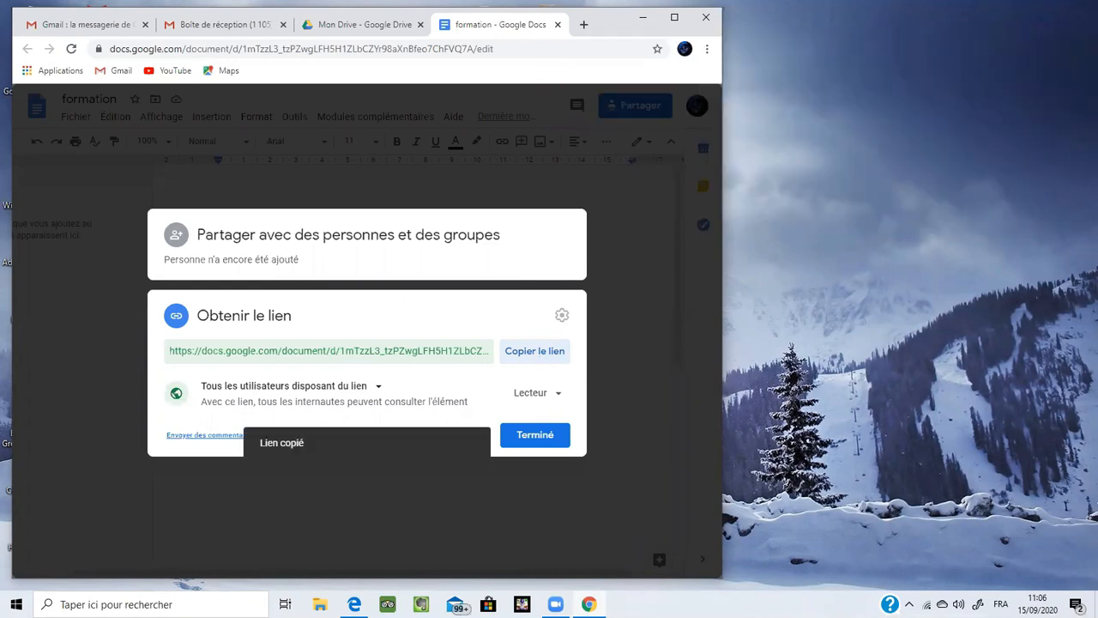